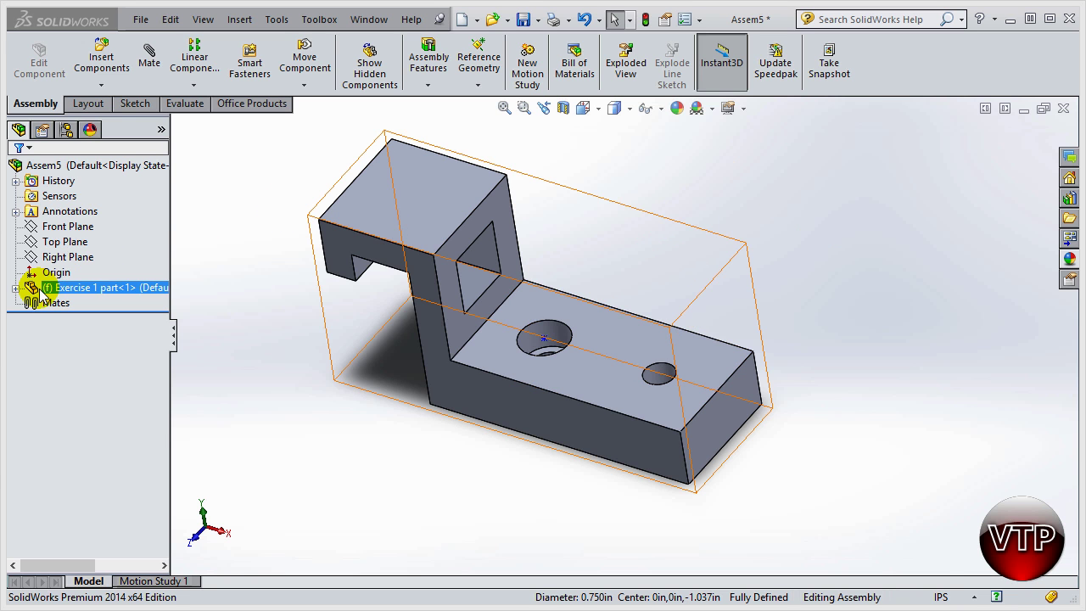
# Try to move the fixed Exercise 1 part in the assembly
pyautogui.click(98, 287)
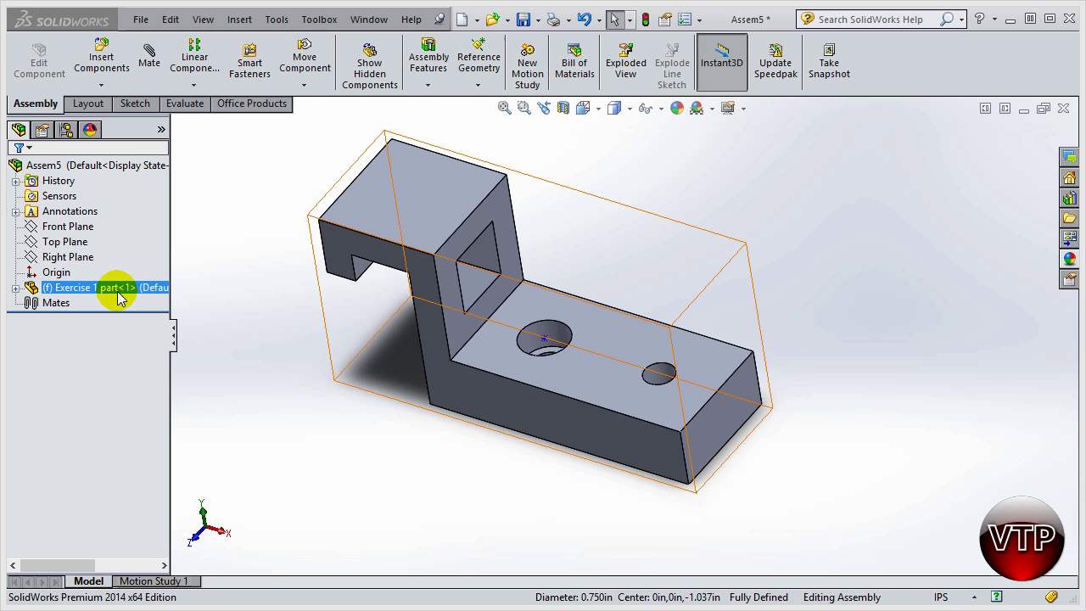
pyautogui.press('Escape')
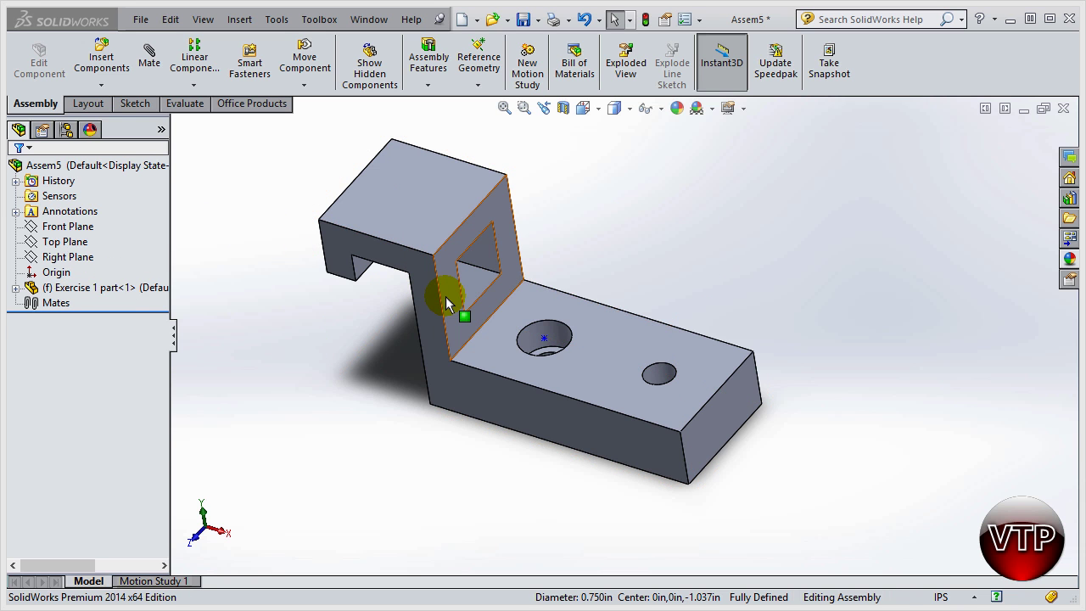
pyautogui.moveTo(603, 340); pyautogui.dragTo(411, 440)
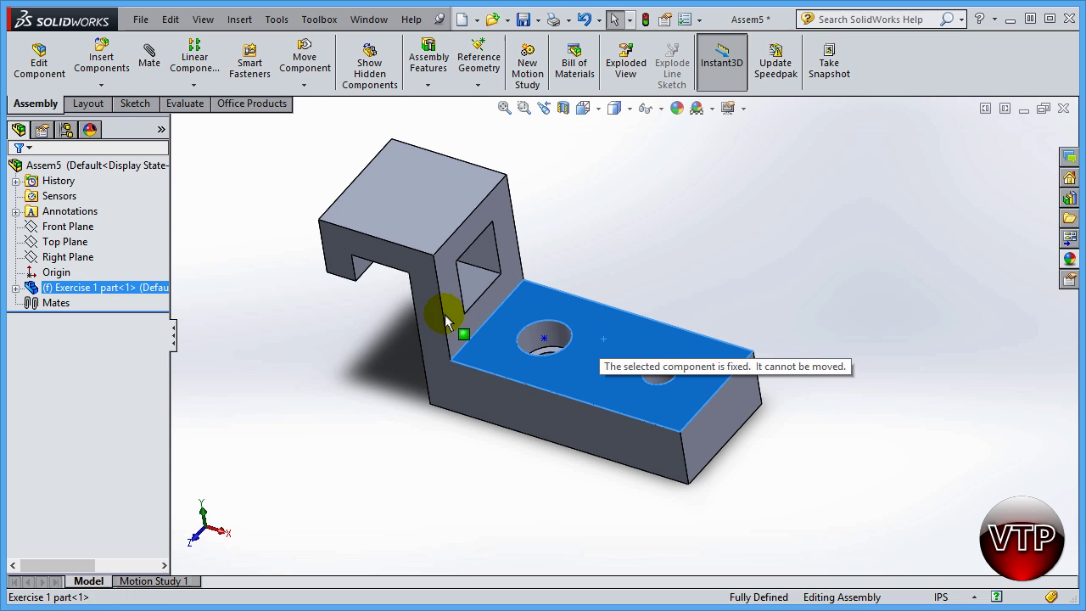
pyautogui.click(628, 383)
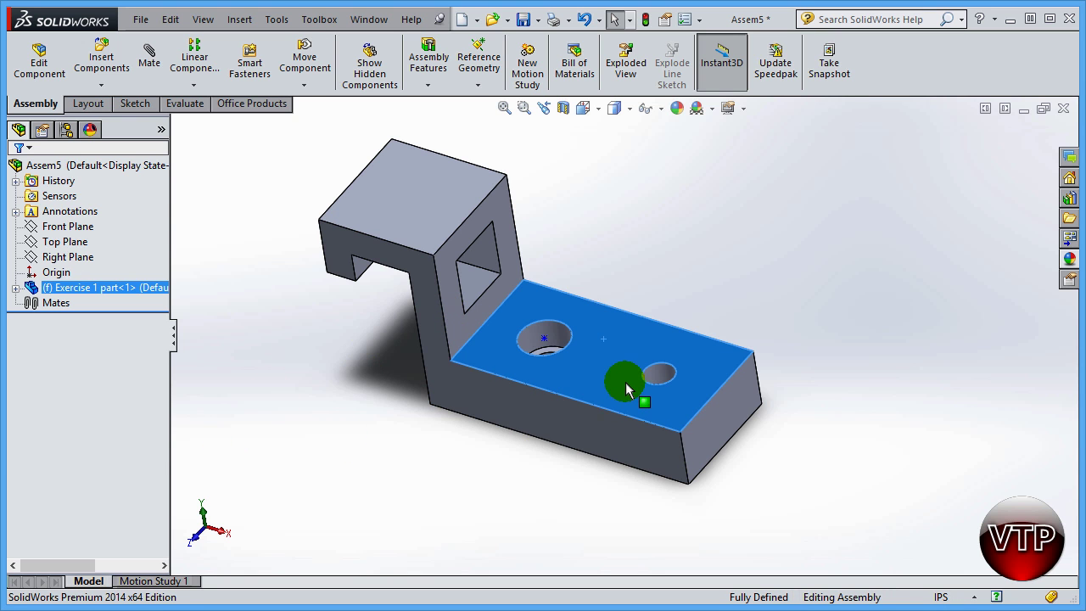
pyautogui.click(484, 484)
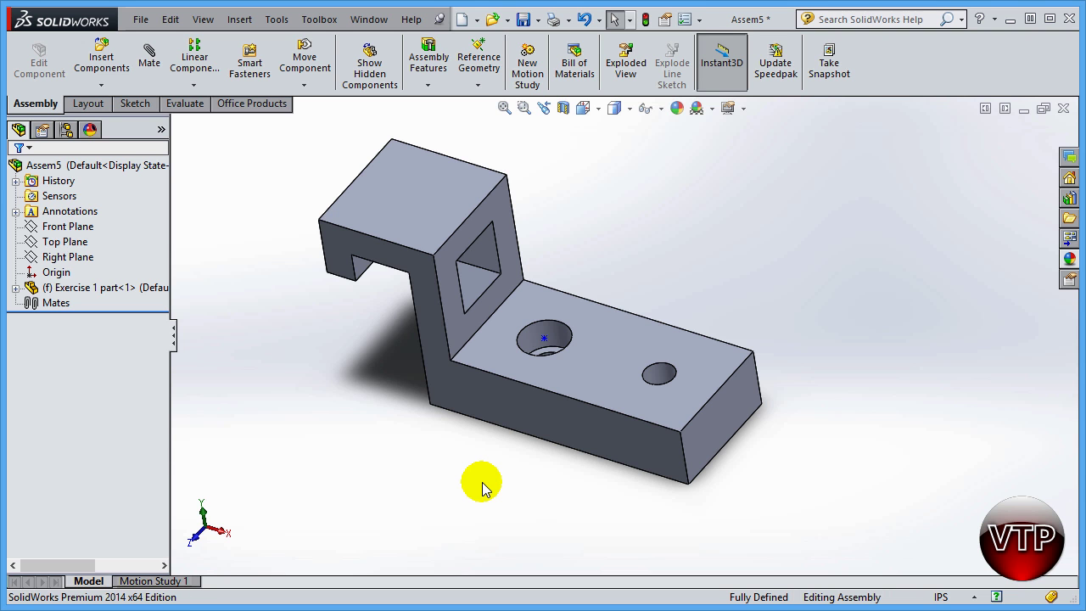
# Insert the .5 inch SHCS component and place it in free space above the far end of the Exercise 1 part
pyautogui.click(101, 60)
pyautogui.click(46, 370)
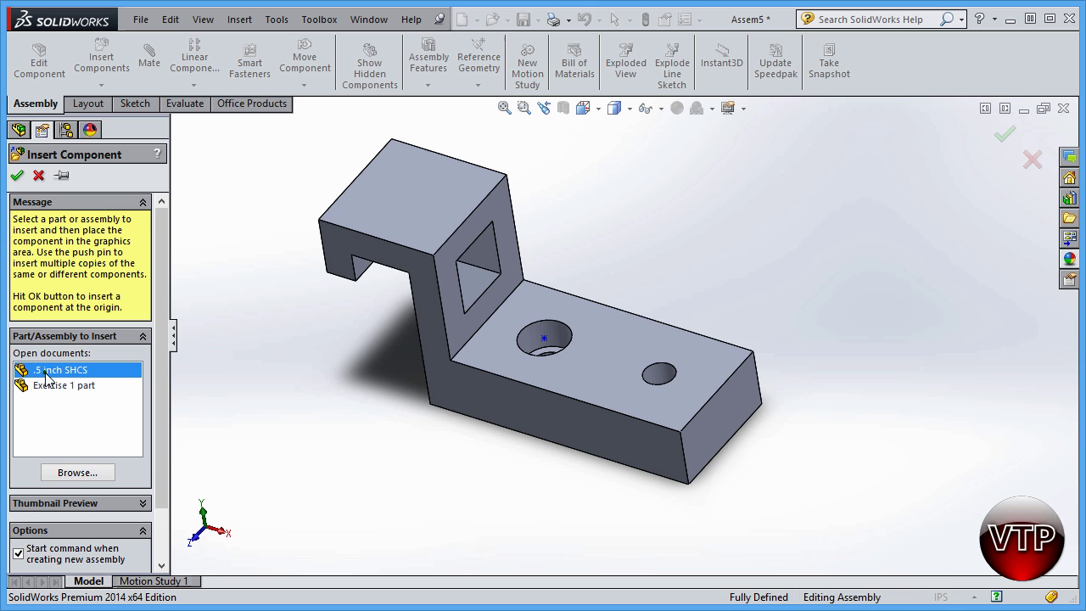
pyautogui.click(753, 247)
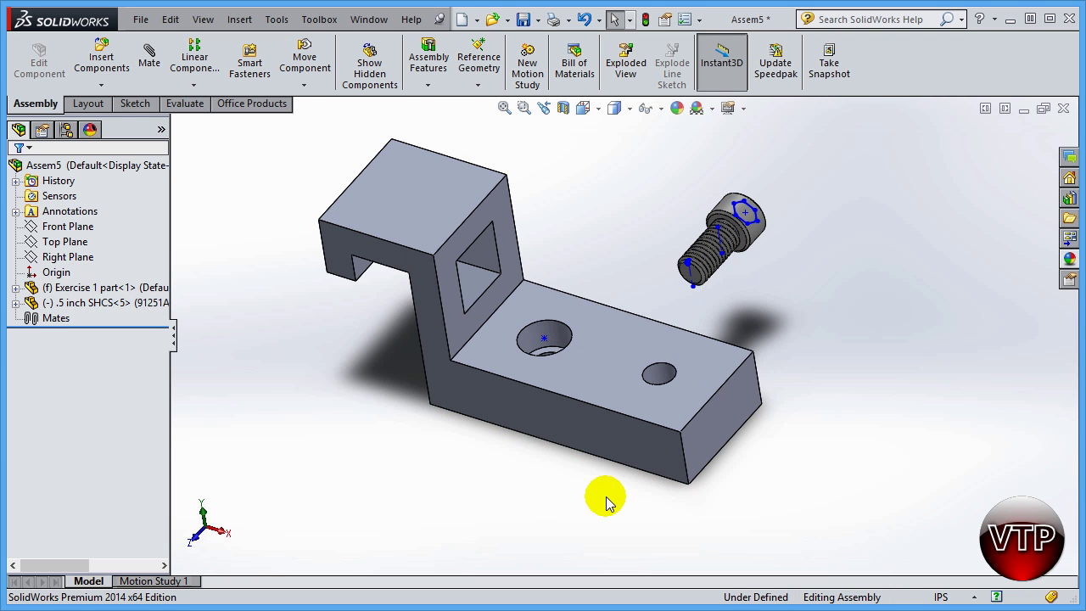
# Check the fix and float options available for the Exercise 1 part and the screw
pyautogui.rightClick(620, 353)
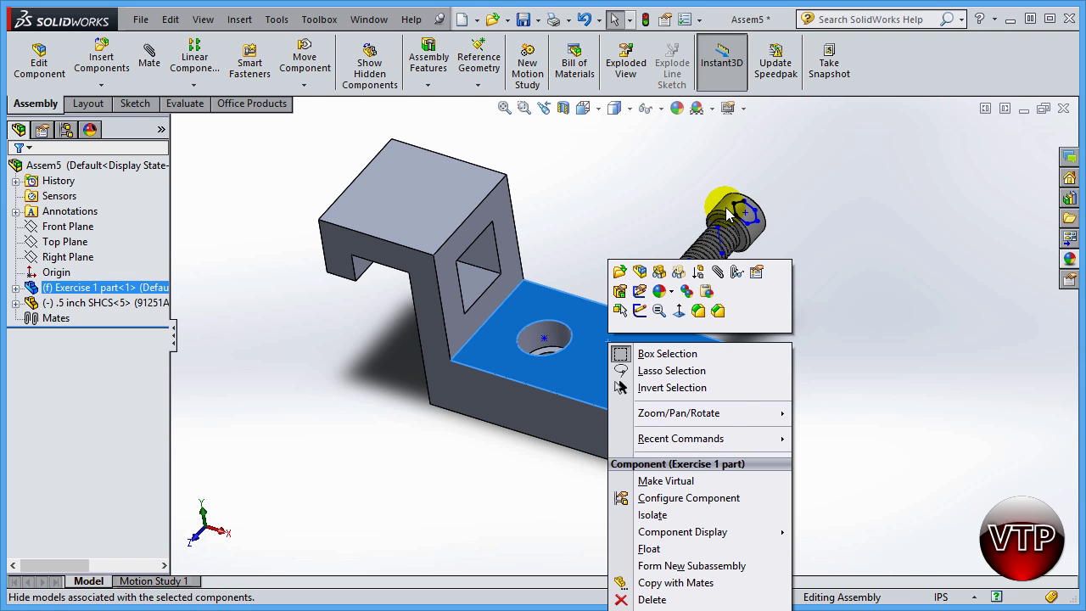
pyautogui.rightClick(725, 207)
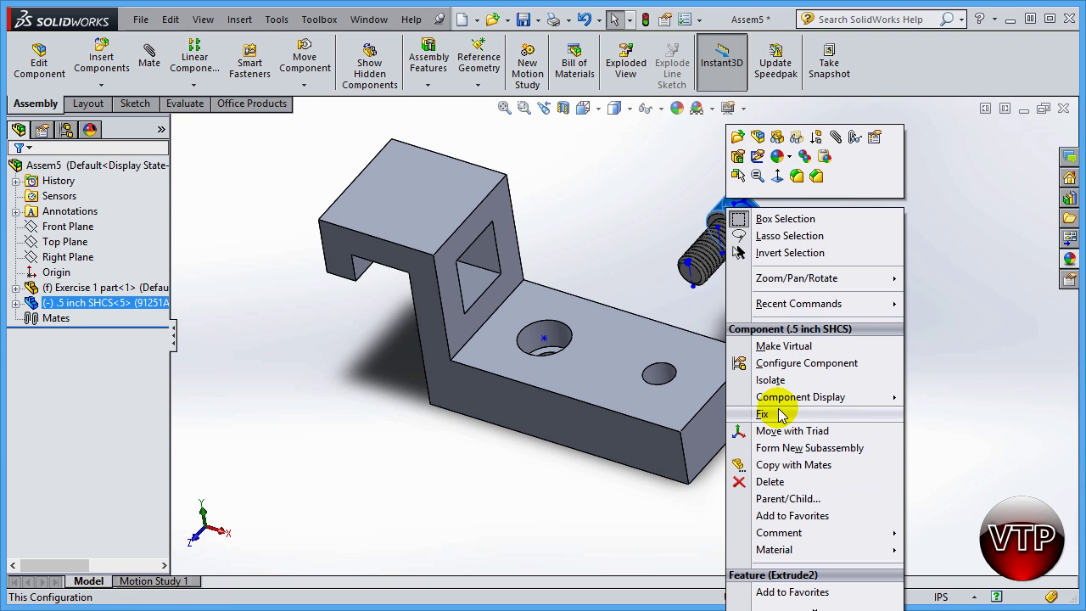
pyautogui.click(345, 513)
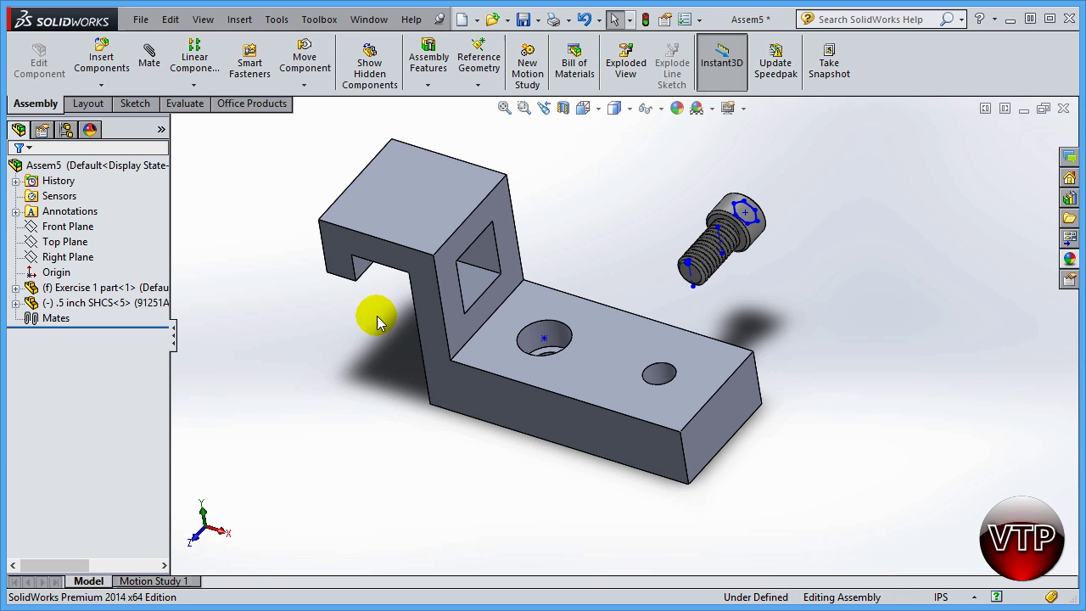
# Float the Exercise 1 part and shift it slightly away from the screw
pyautogui.rightClick(470, 205)
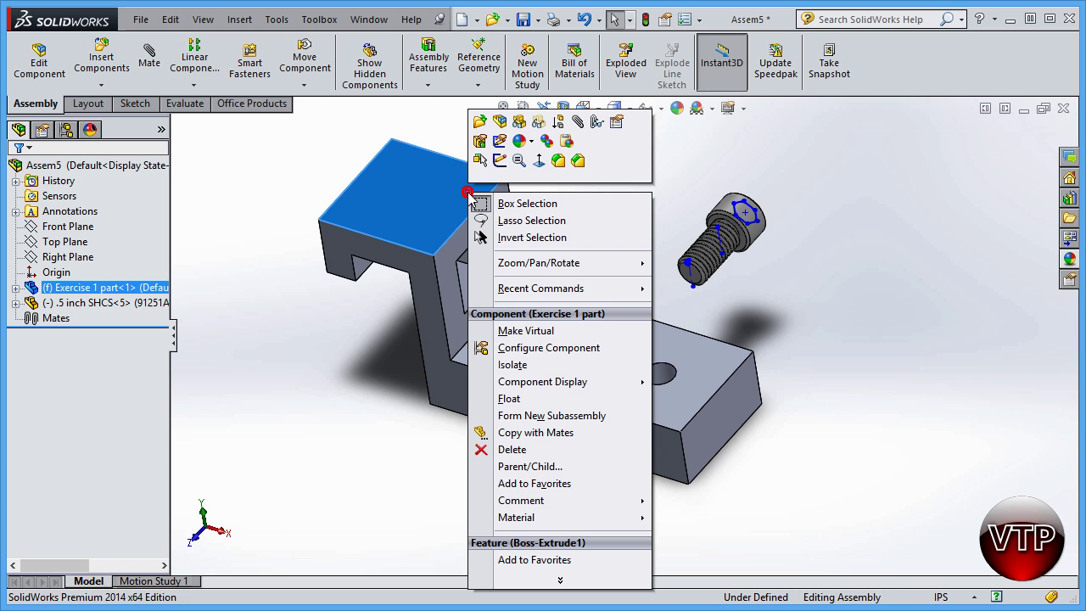
pyautogui.click(508, 398)
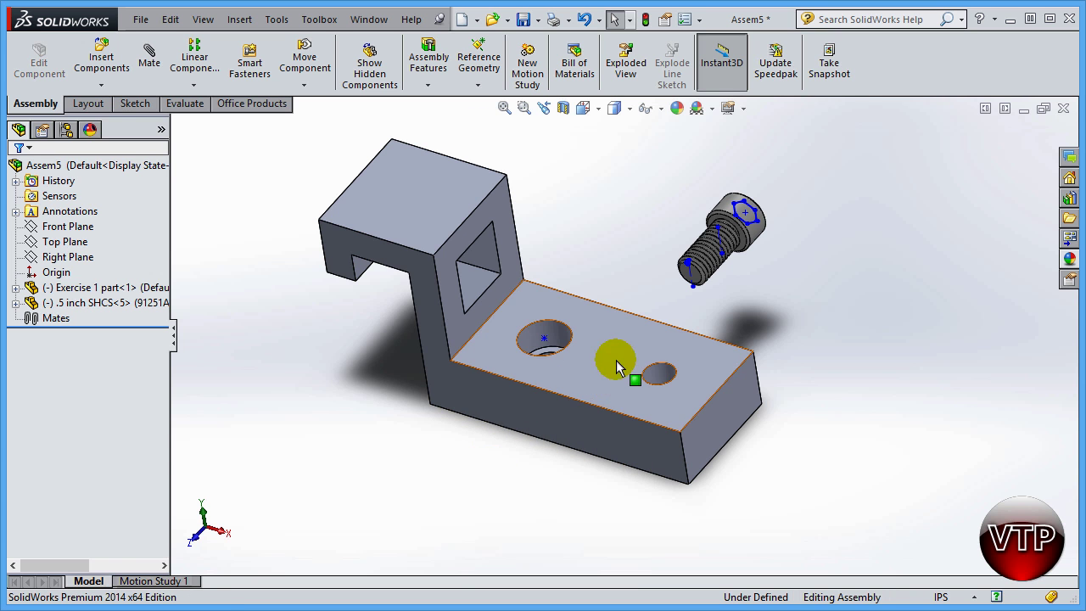
pyautogui.moveTo(613, 359); pyautogui.dragTo(631, 337)
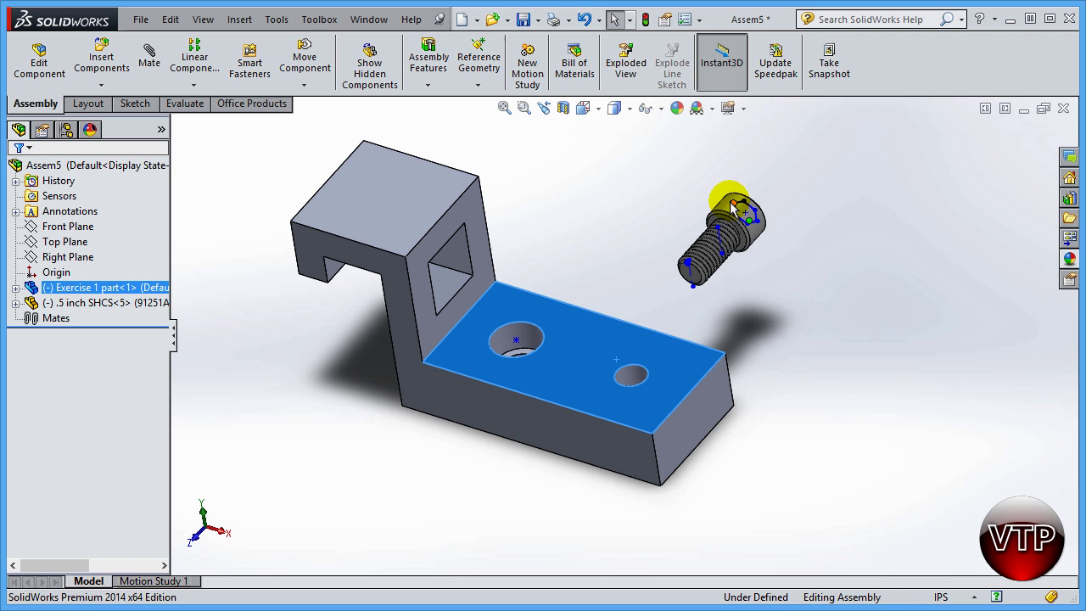
# Fix the .5 inch SHCS screw in place
pyautogui.rightClick(721, 203)
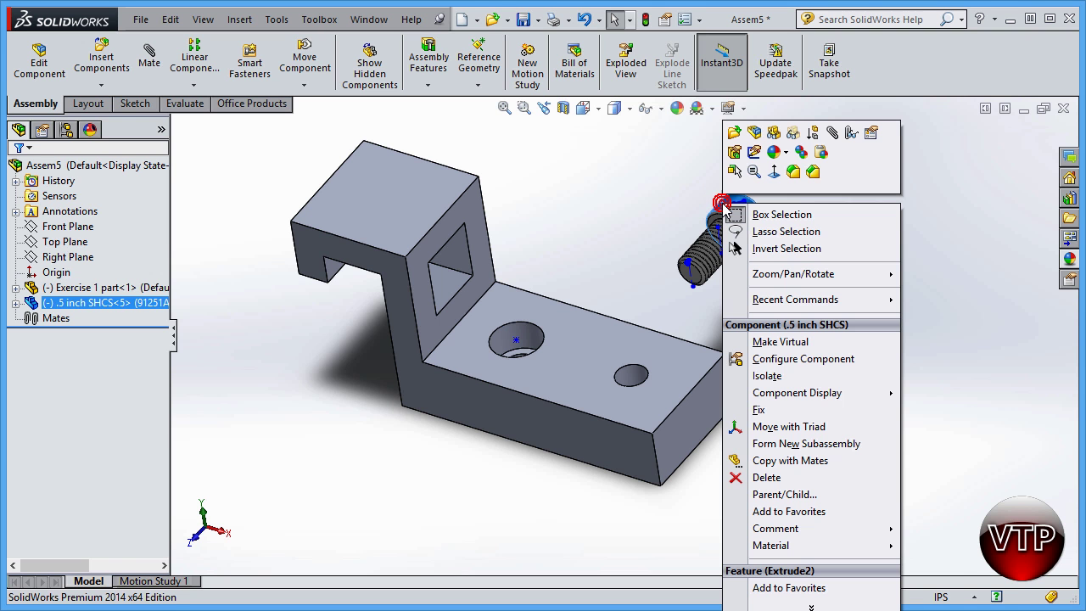
pyautogui.click(759, 410)
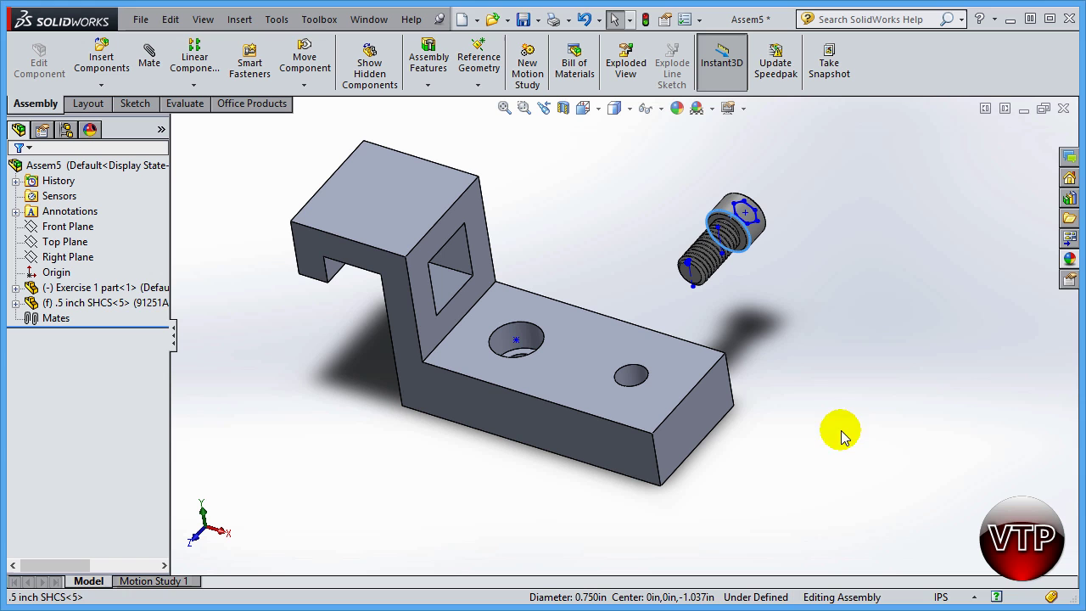
pyautogui.click(873, 348)
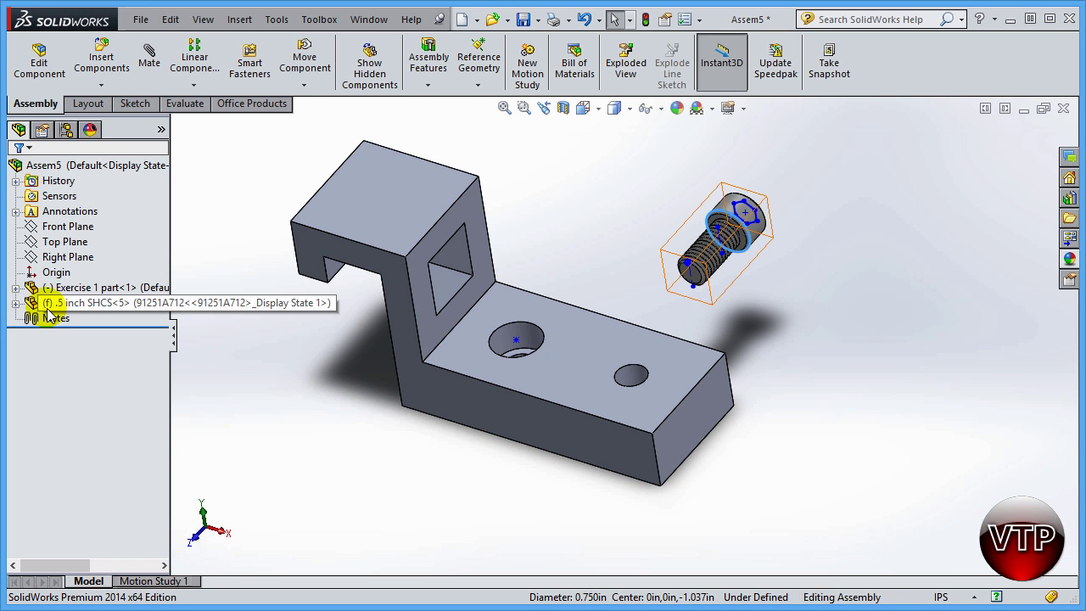
# Set the .5 inch SHCS screw to float and fix the Exercise 1 part, testing that it is locked in place
pyautogui.rightClick(726, 200)
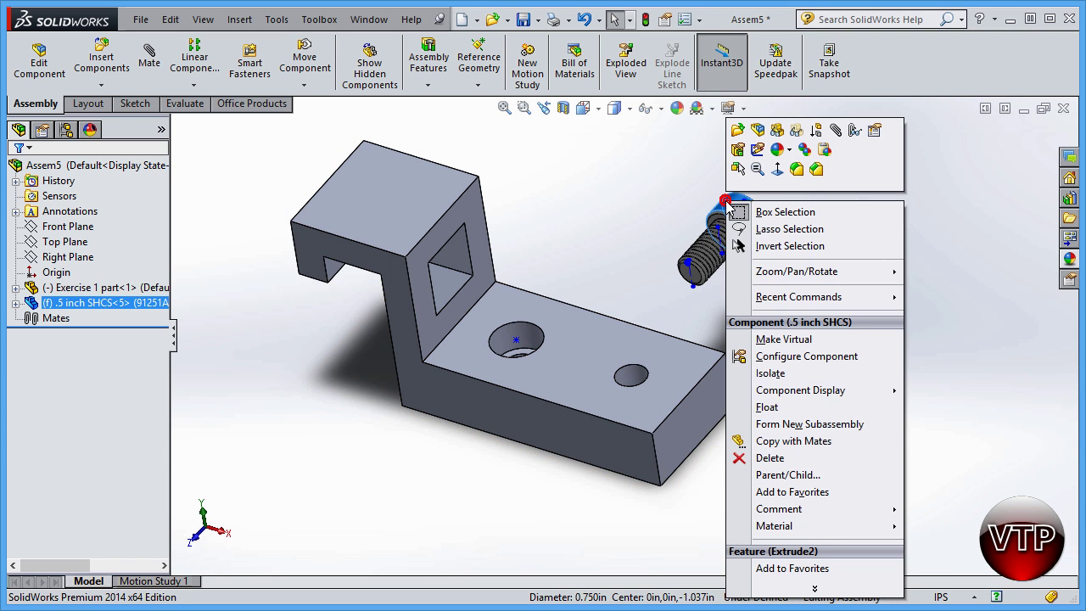
pyautogui.click(753, 409)
pyautogui.click(504, 310)
pyautogui.rightClick(503, 307)
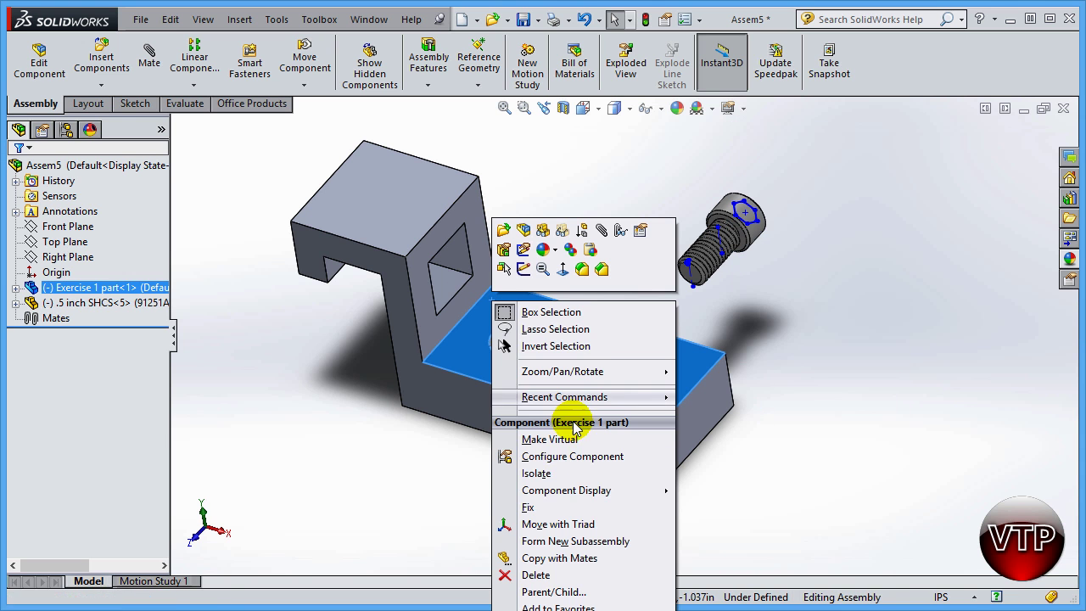
pyautogui.click(528, 507)
pyautogui.moveTo(594, 436); pyautogui.dragTo(407, 359)
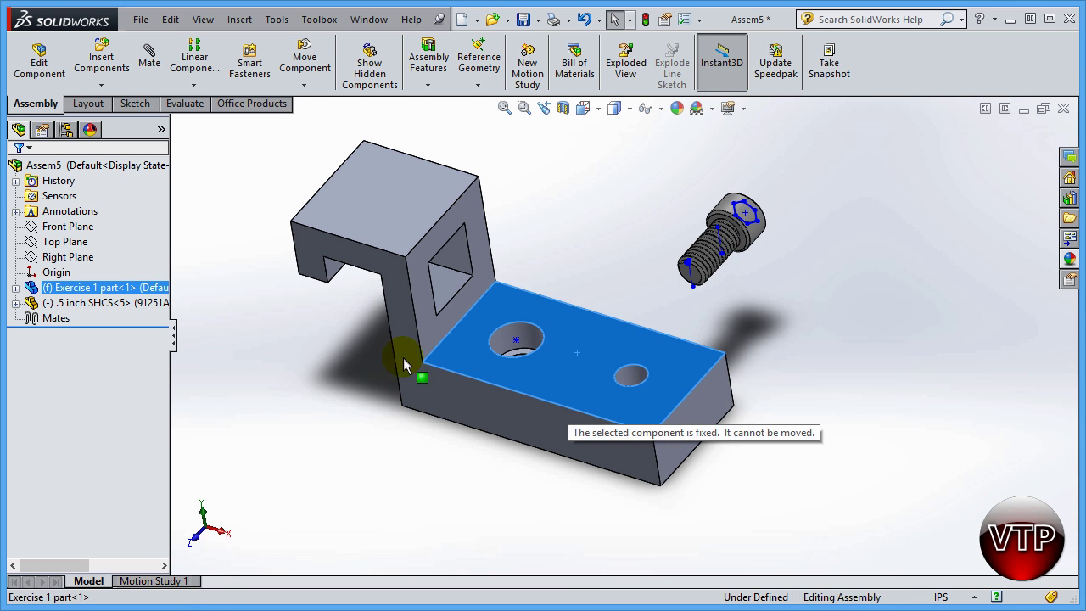
# Move the floating screw a little farther up and away from the Exercise 1 part
pyautogui.moveTo(706, 246); pyautogui.dragTo(803, 208)
pyautogui.click(750, 199)
pyautogui.click(820, 275)
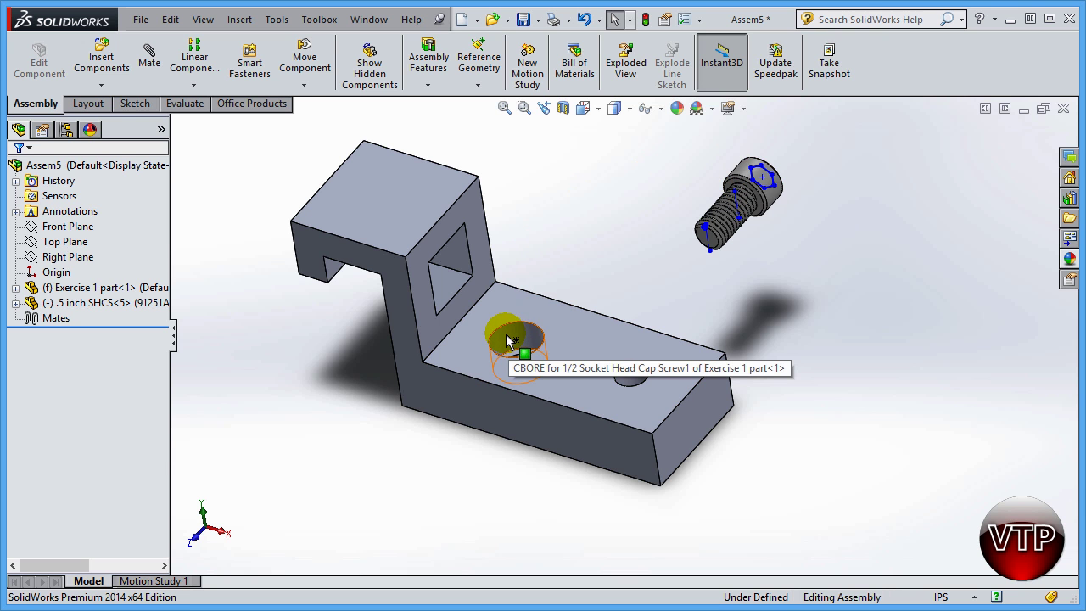
# Examine the underside of the screw head and the part's flat face around the counterbored hole
pyautogui.scroll(-3, 721, 191)
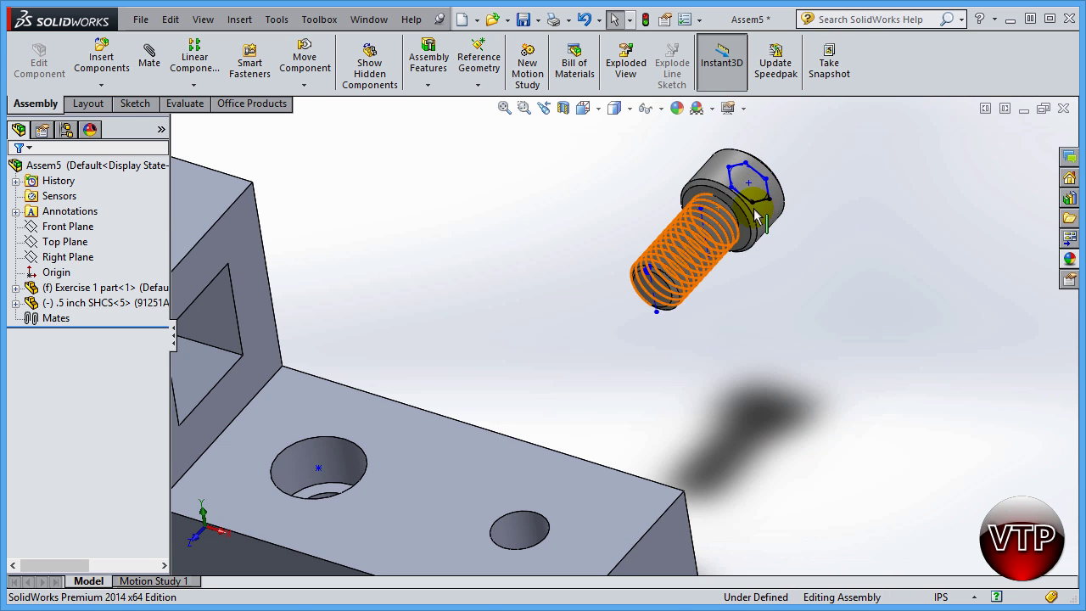
pyautogui.click(736, 216)
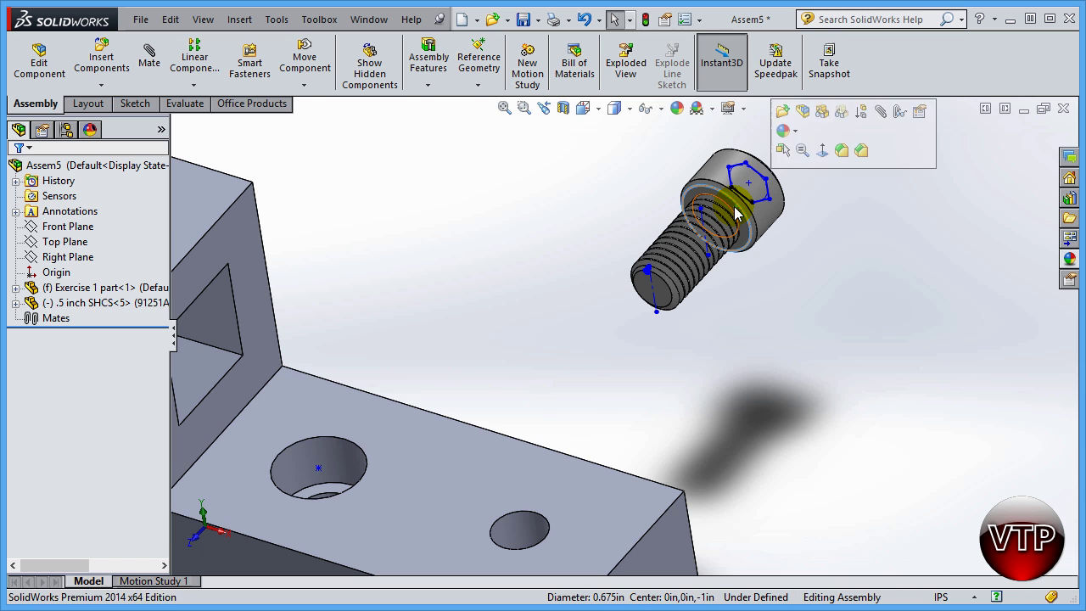
pyautogui.click(443, 471)
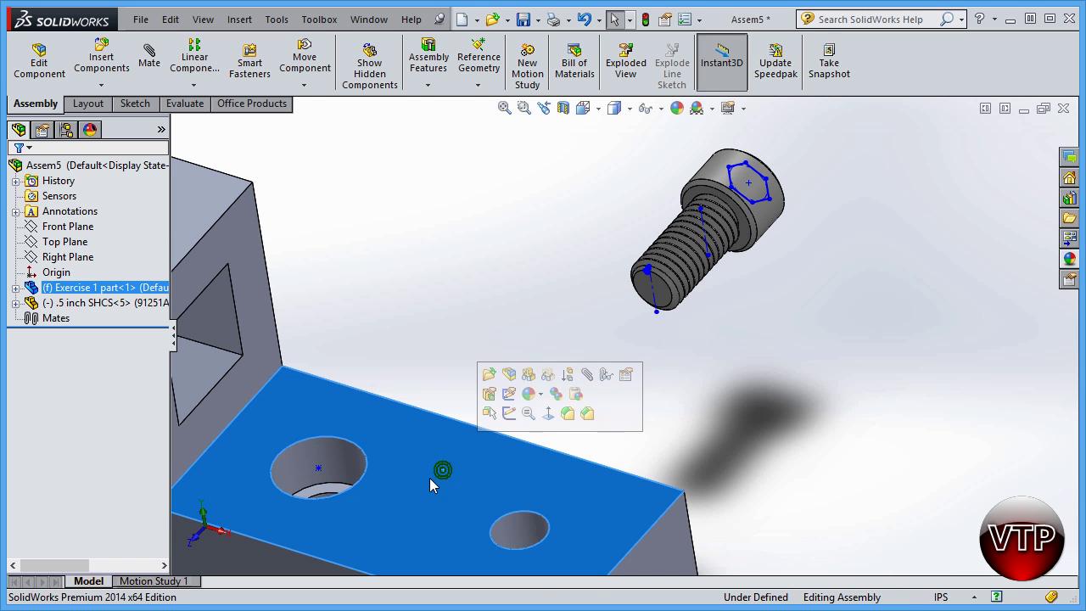
pyautogui.click(431, 334)
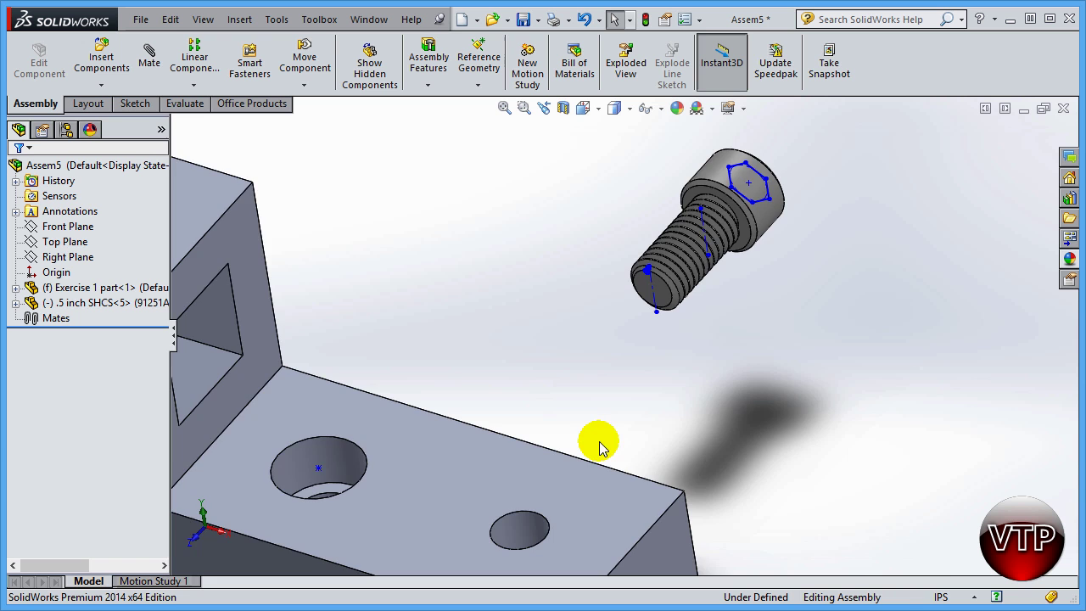
pyautogui.scroll(5, 599, 448)
pyautogui.scroll(-3, 634, 399)
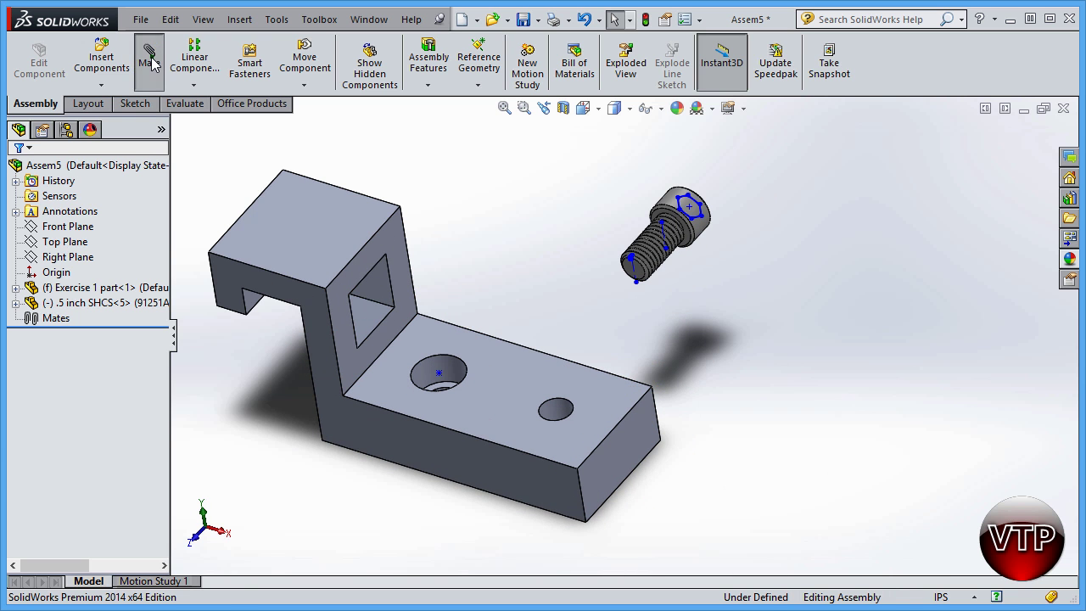
# Try a Coincident mate between the underside of the screw head and the flat face around the part's counterbored hole
pyautogui.click(149, 61)
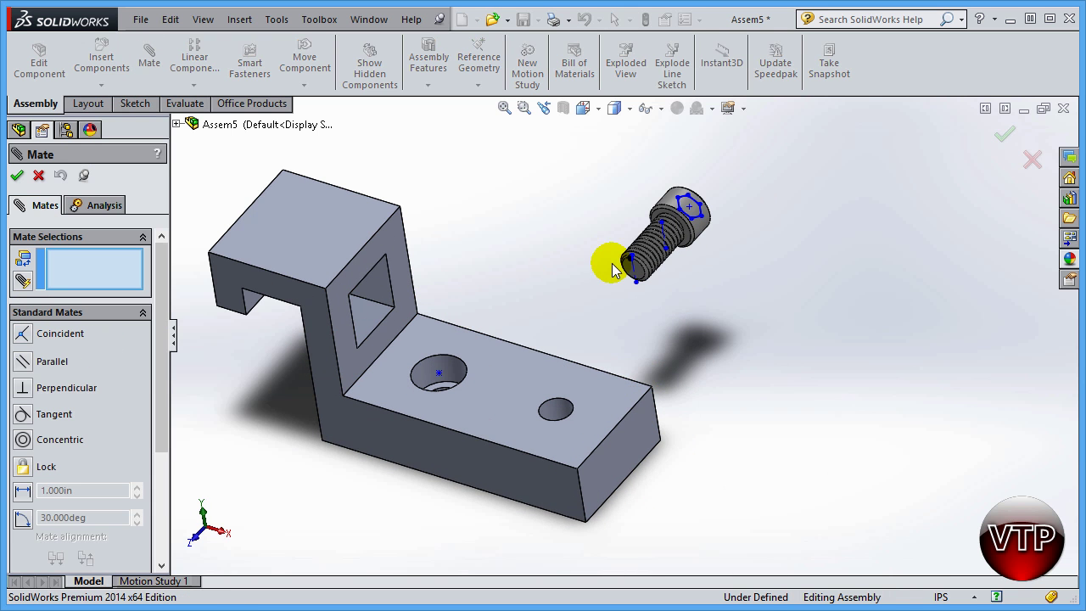
pyautogui.scroll(-5, 616, 268)
pyautogui.click(616, 213)
pyautogui.scroll(2, 586, 327)
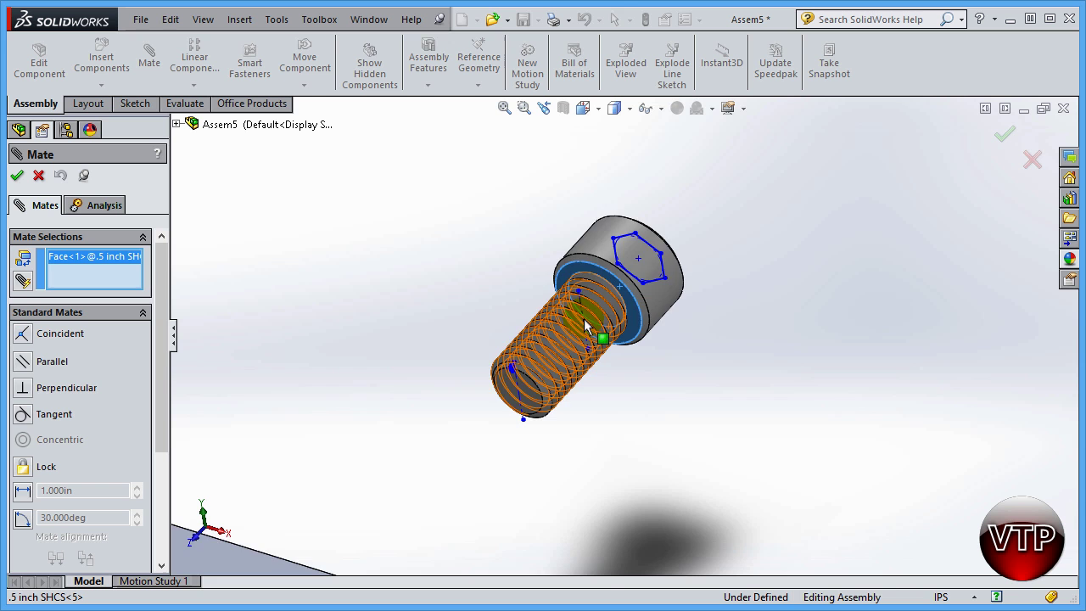
pyautogui.scroll(5, 586, 327)
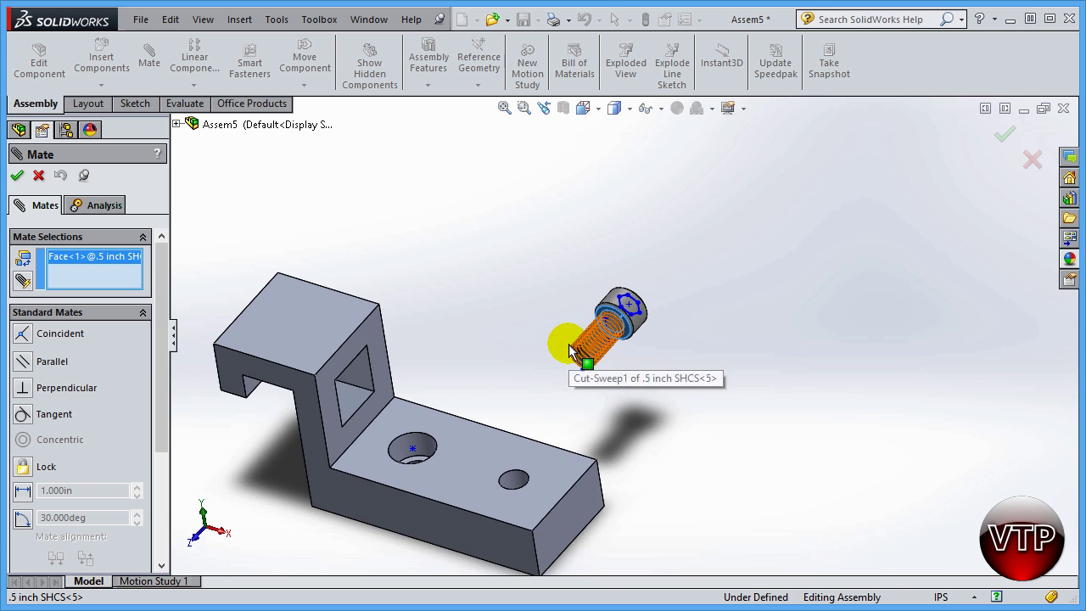
pyautogui.click(471, 462)
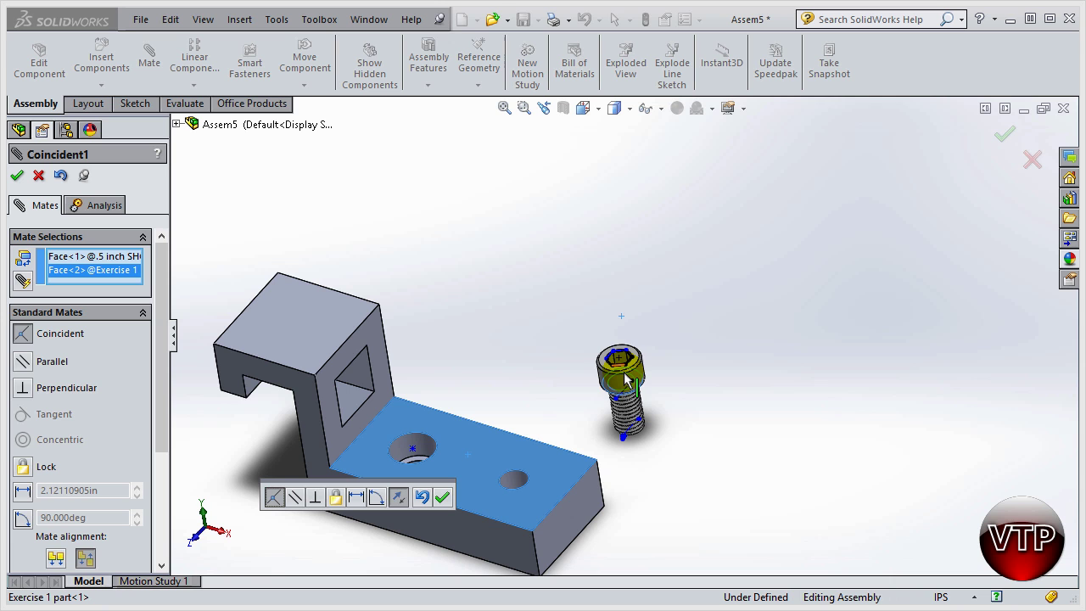
pyautogui.click(608, 394)
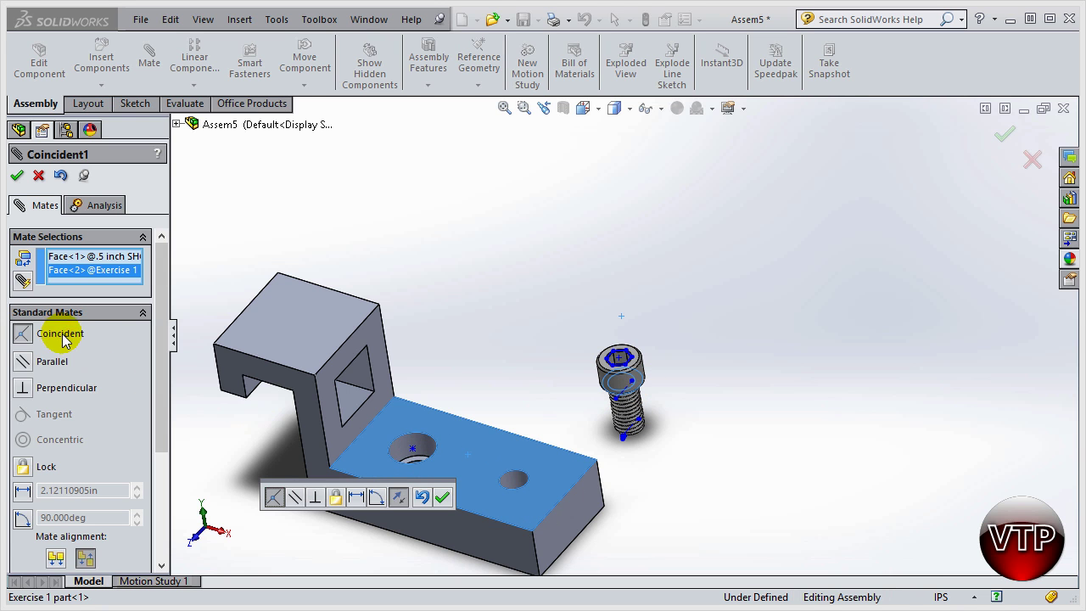
pyautogui.click(528, 473)
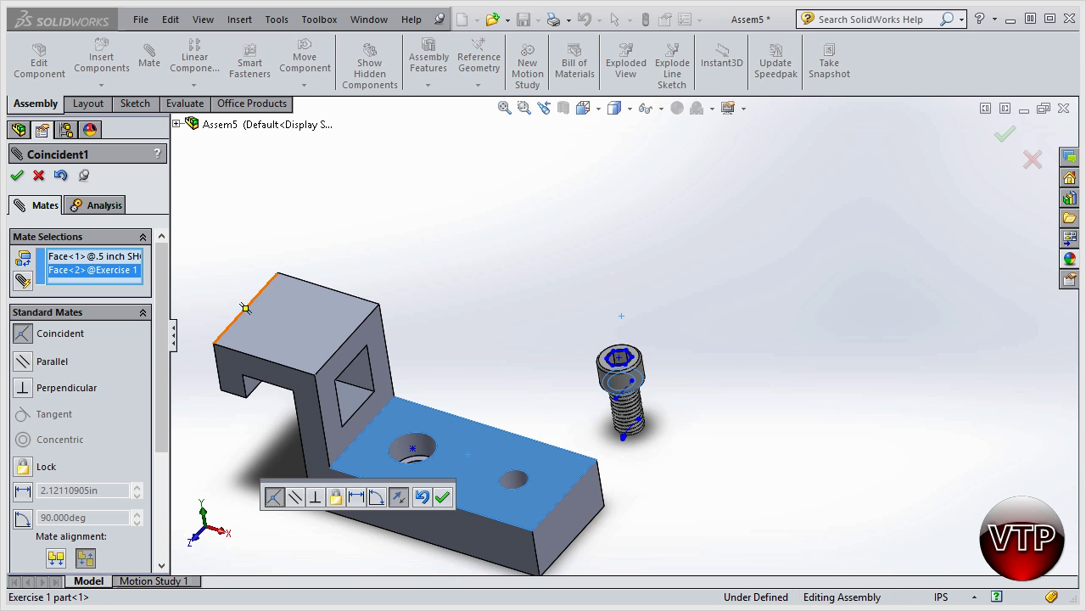
pyautogui.click(17, 175)
pyautogui.click(17, 175)
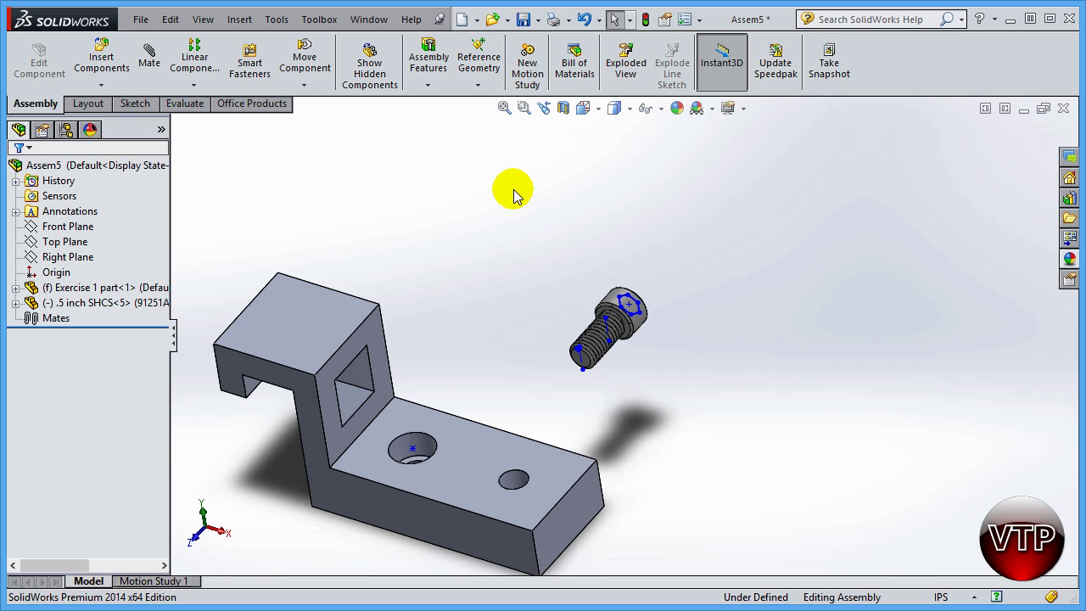